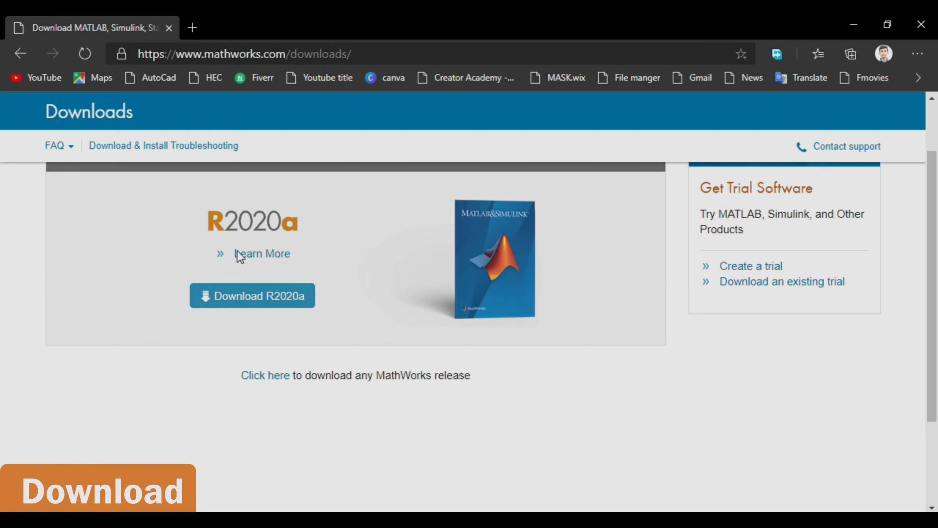
Open the page for downloading any MathWorks release from the MathWorks Downloads page
scroll(286, 265, up, 2)
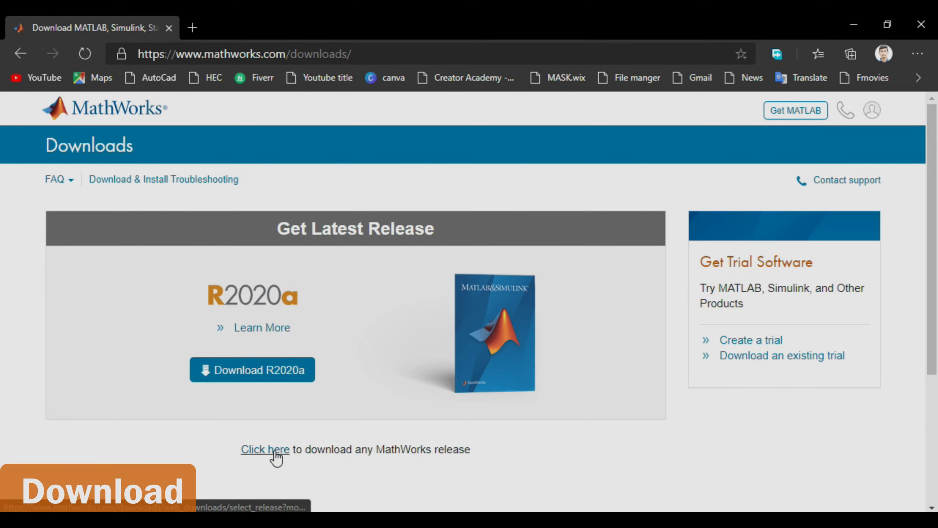
click(265, 449)
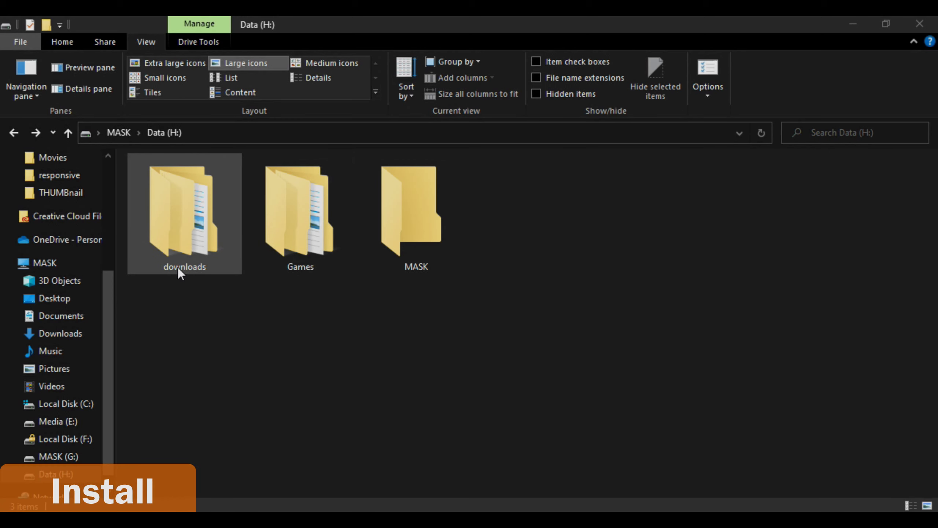
Switch to File Explorer and launch setup from the downloads\Matlab Setup folder on Data (H:)
double_click(188, 253)
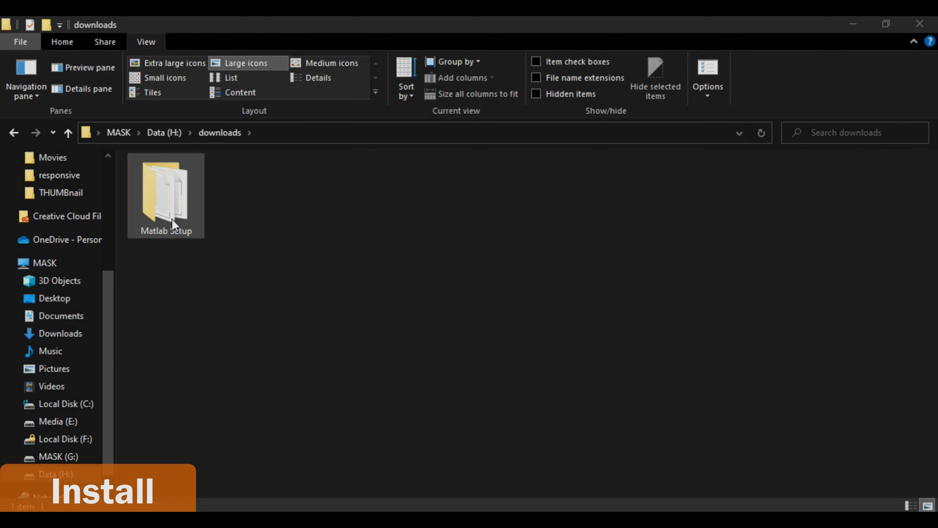
double_click(172, 218)
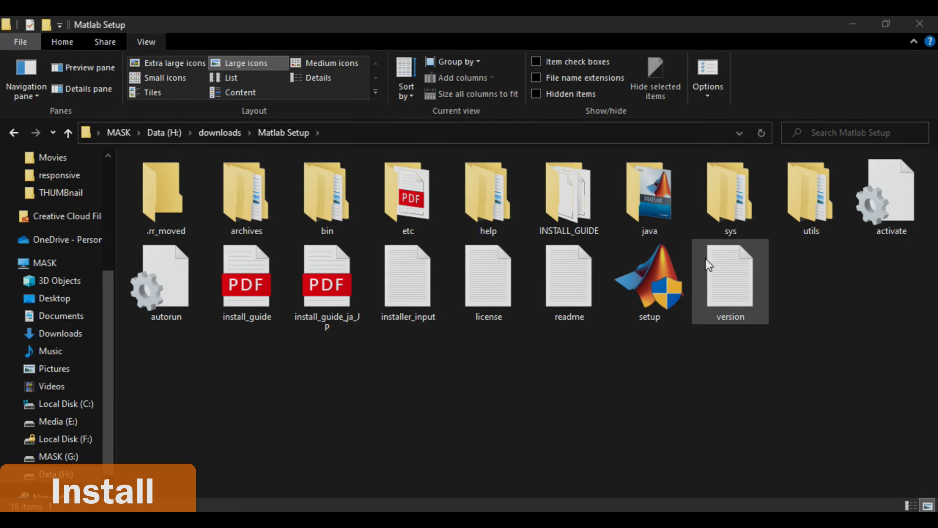
click(663, 301)
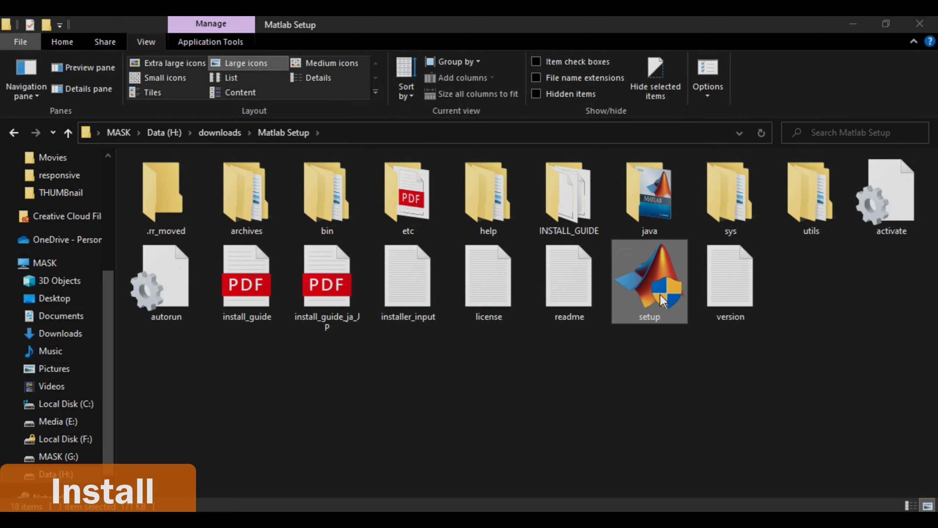
double_click(628, 296)
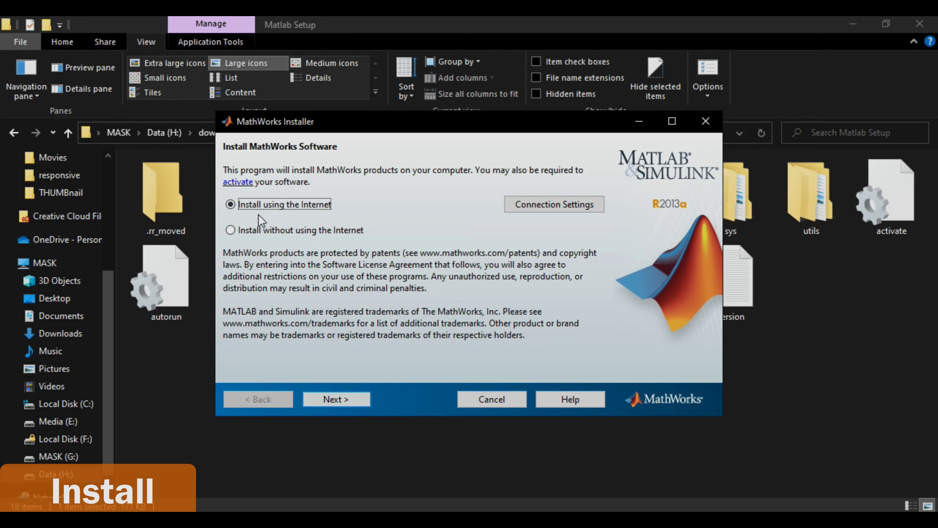
Choose to install without using the Internet and accept the license agreement terms
click(245, 235)
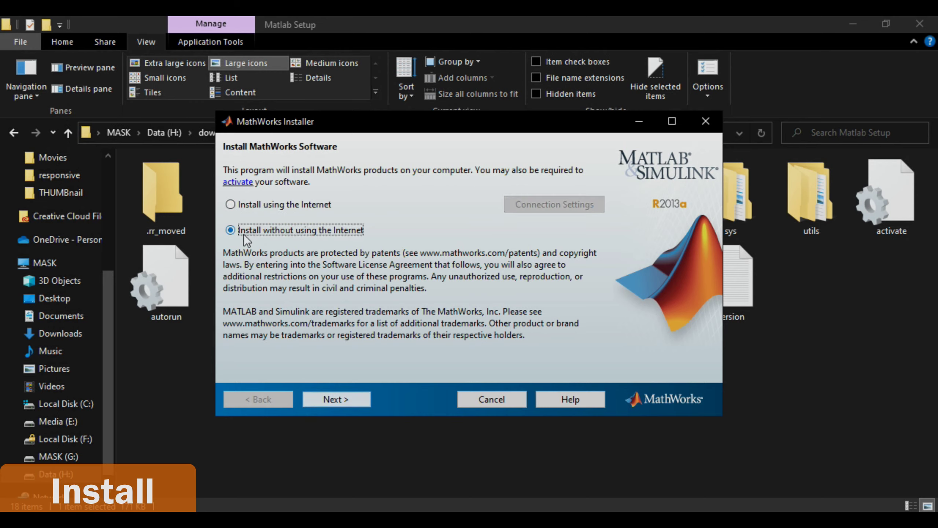
click(334, 399)
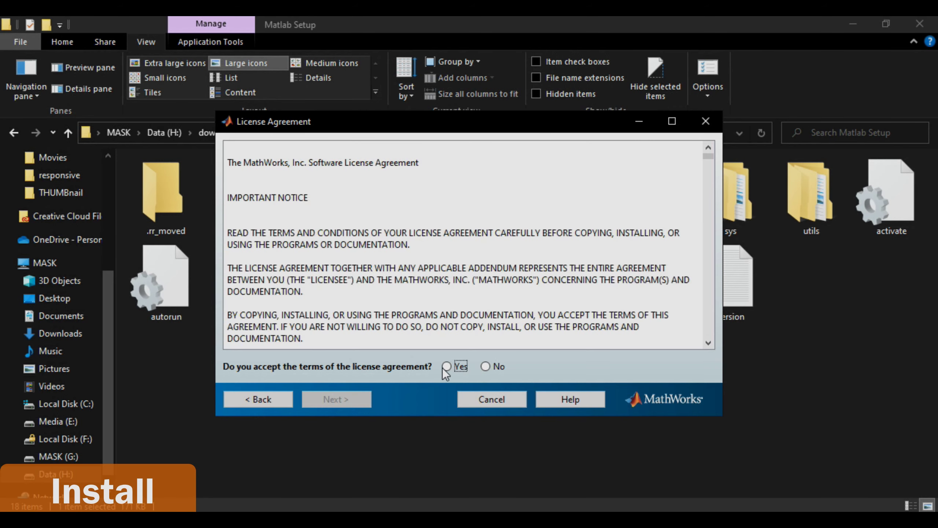
click(452, 365)
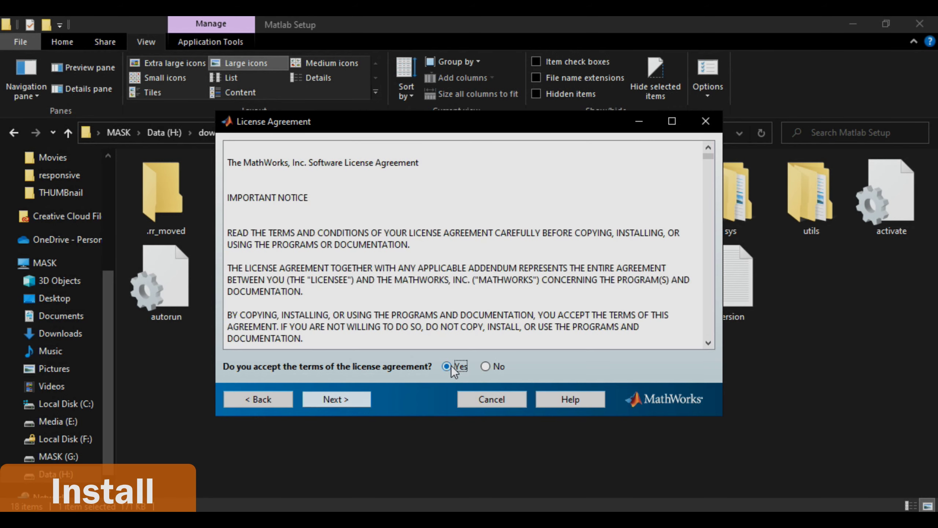
click(346, 399)
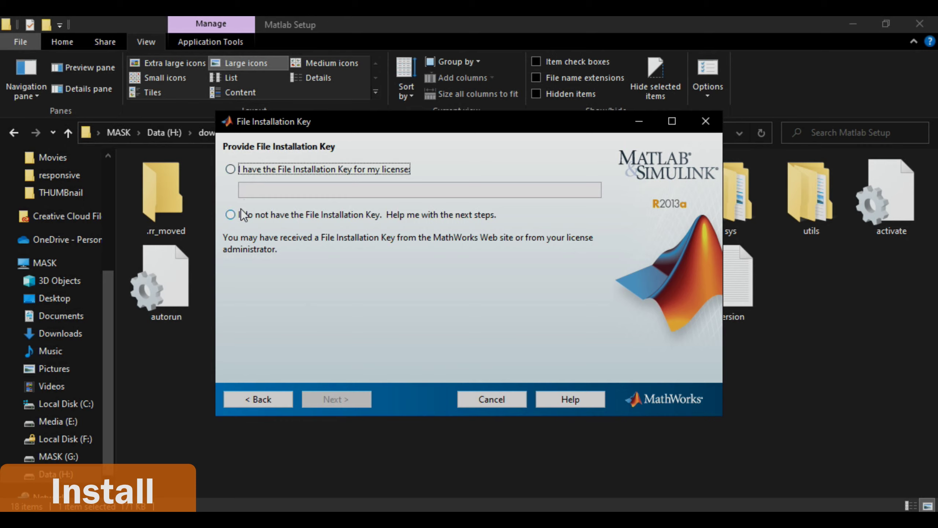
Choose the option of having the File Installation Key and move the installer window clear of the INSTALL_GUIDE folder
click(233, 173)
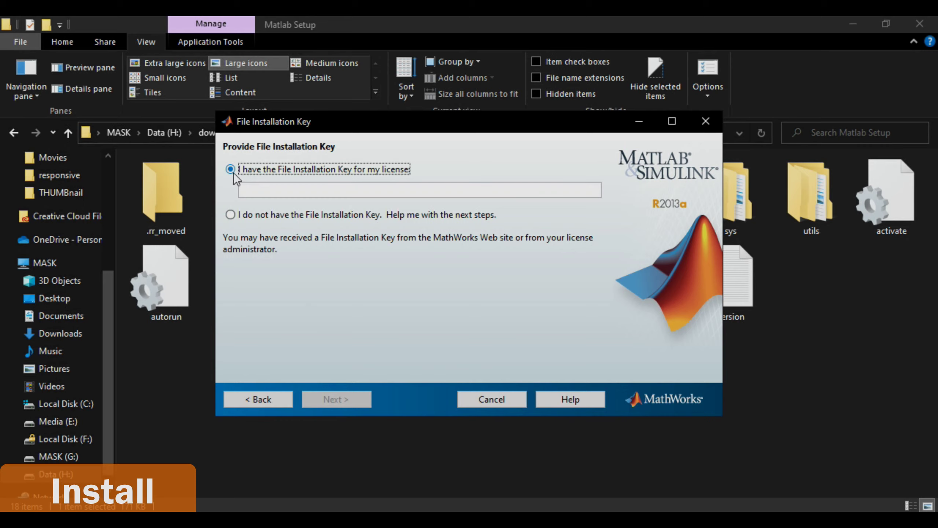
click(281, 187)
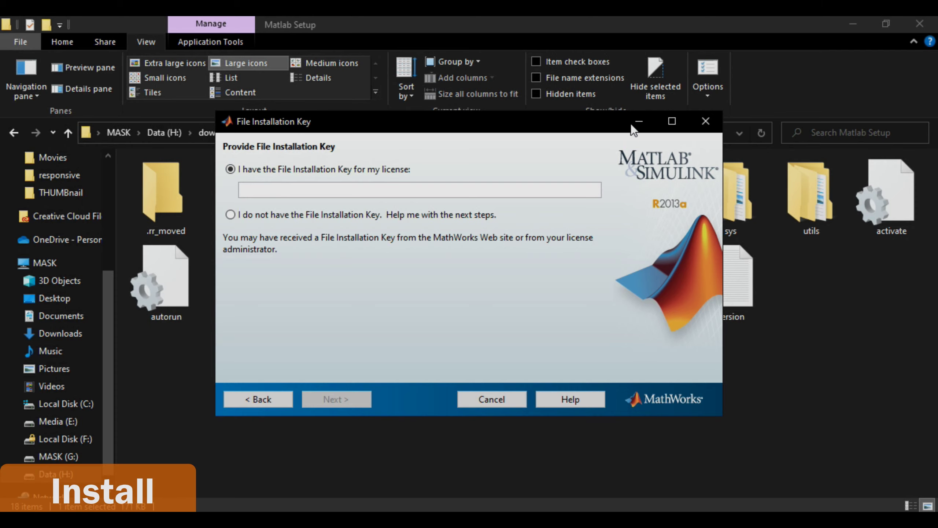
drag(616, 123, 522, 130)
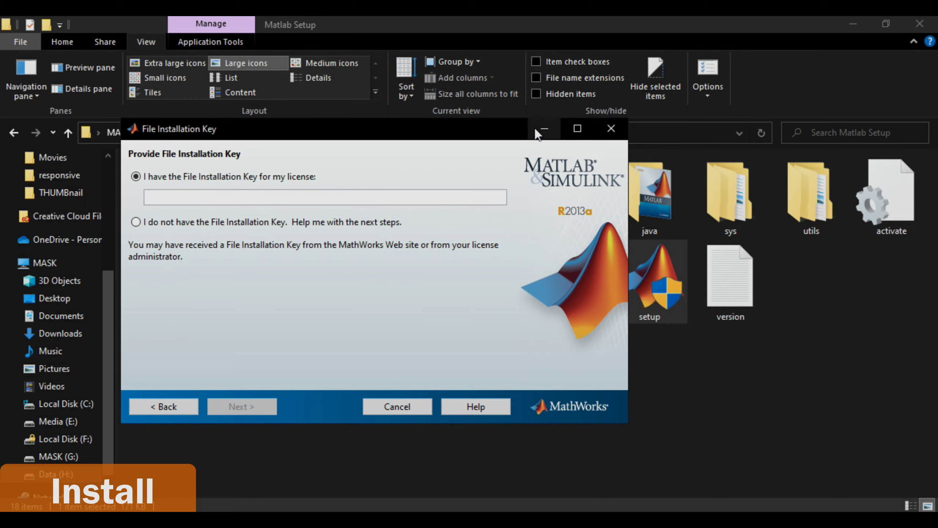
drag(528, 129, 602, 303)
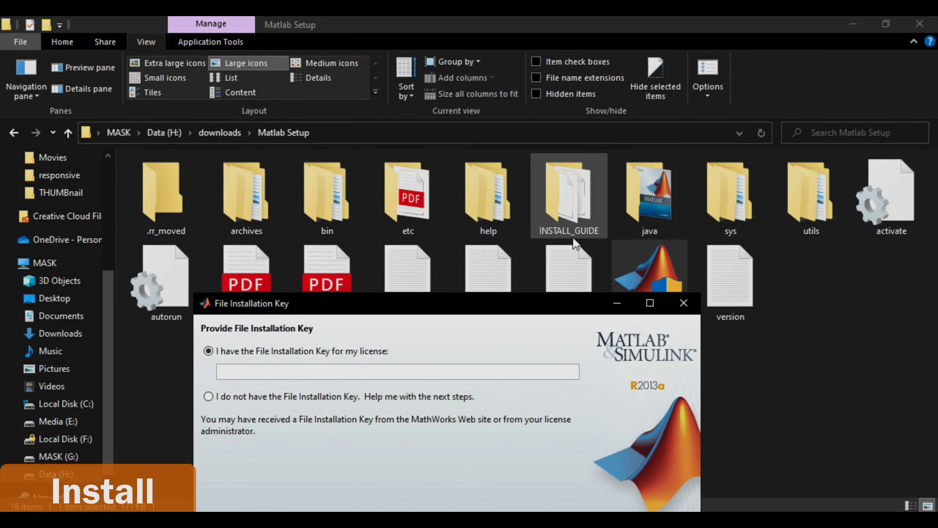
Open the install text file in INSTALL_GUIDE, copy the standalone installation key and close the file
double_click(560, 211)
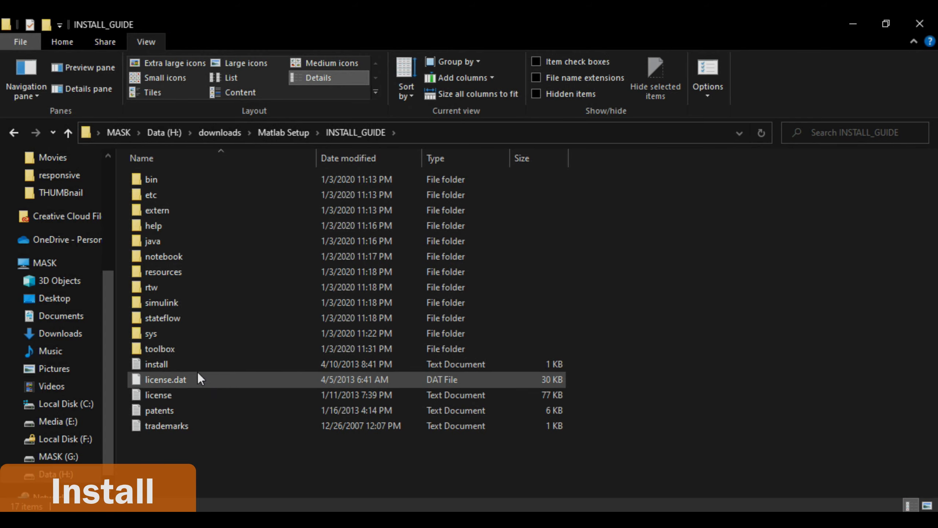
click(198, 367)
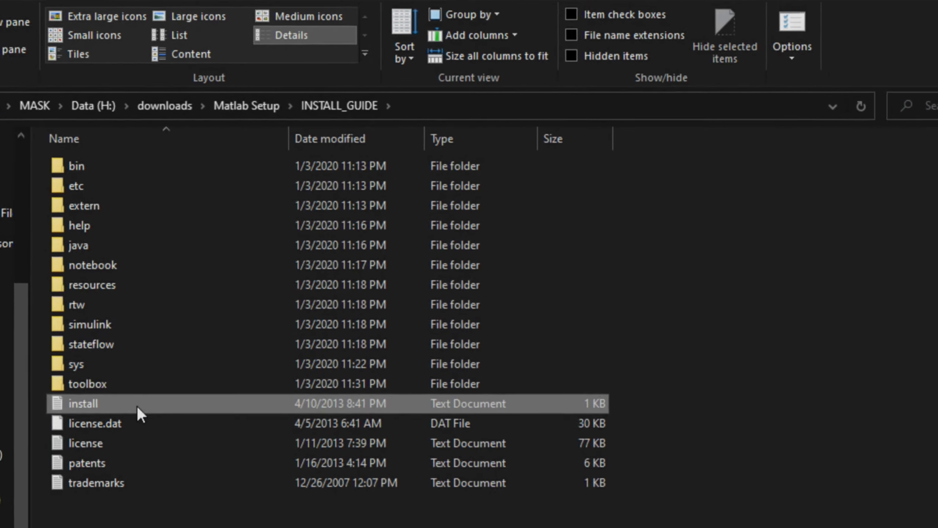
double_click(137, 406)
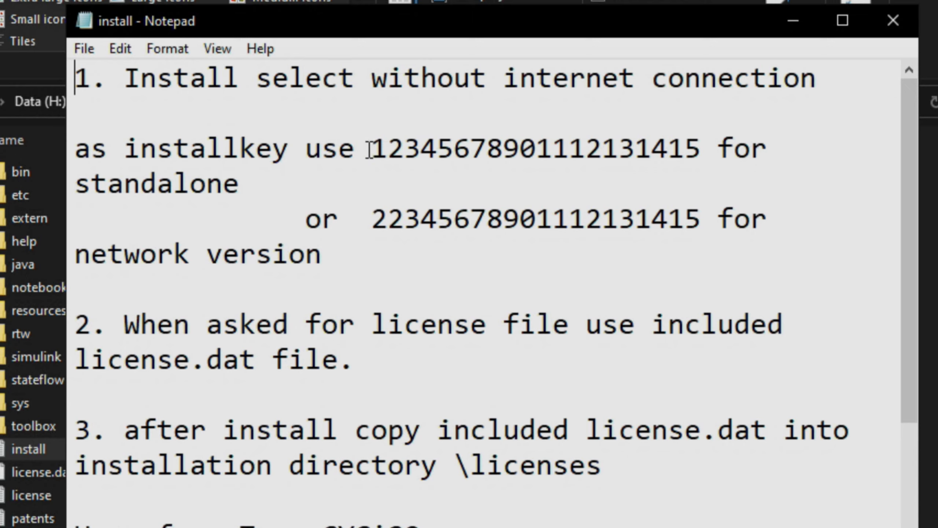
drag(371, 147, 702, 146)
key(ctrl+c)
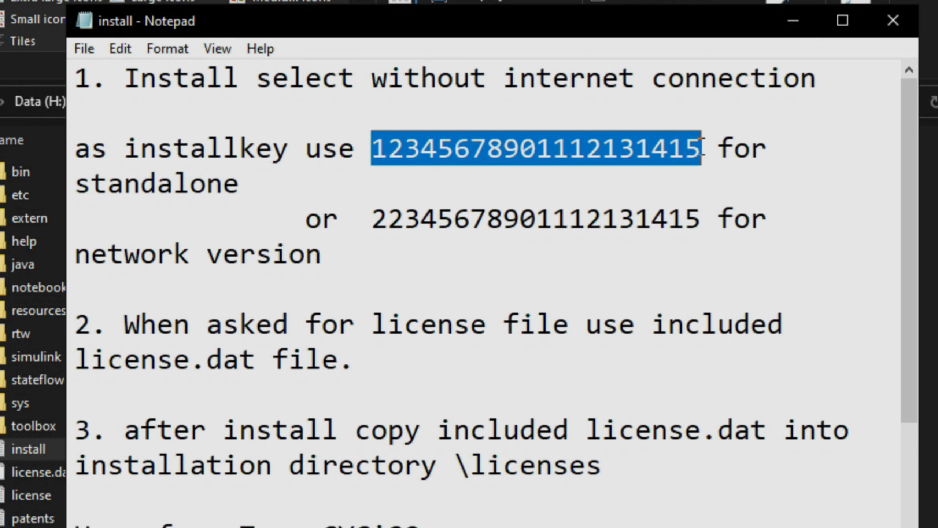
click(912, 15)
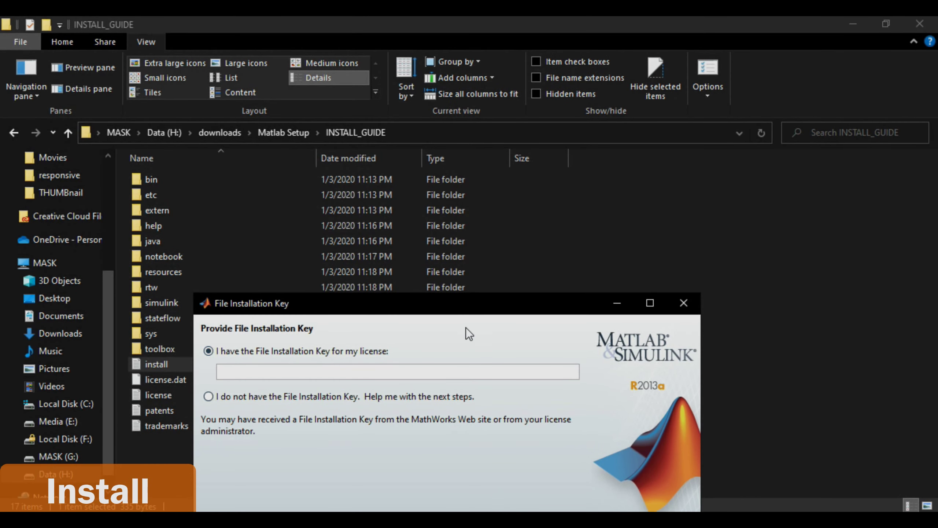
Paste the copied key into the installer's File Installation Key field and continue to the installation type
drag(468, 302, 471, 108)
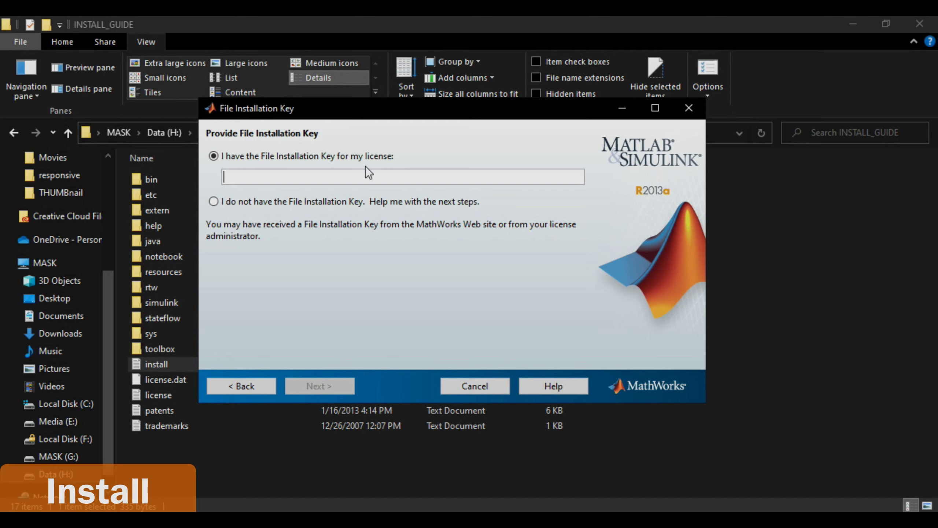
key(ctrl+v)
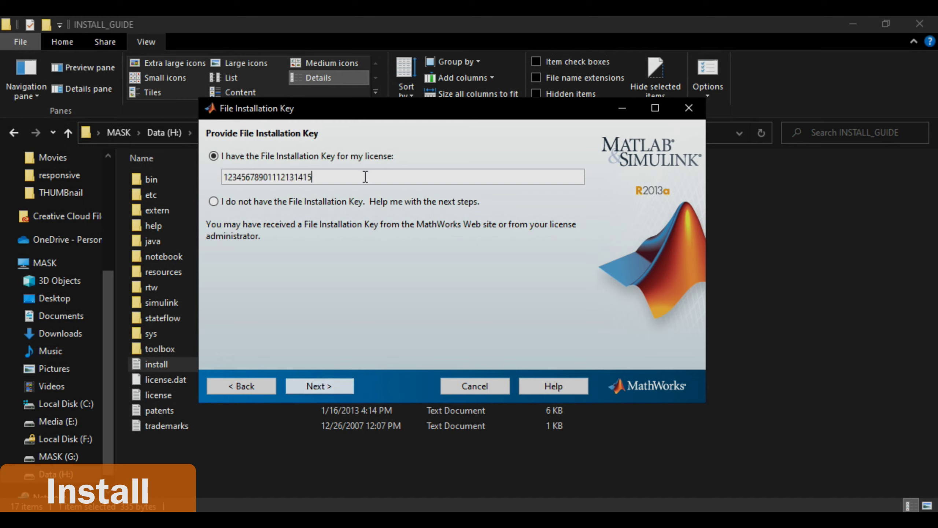
click(337, 385)
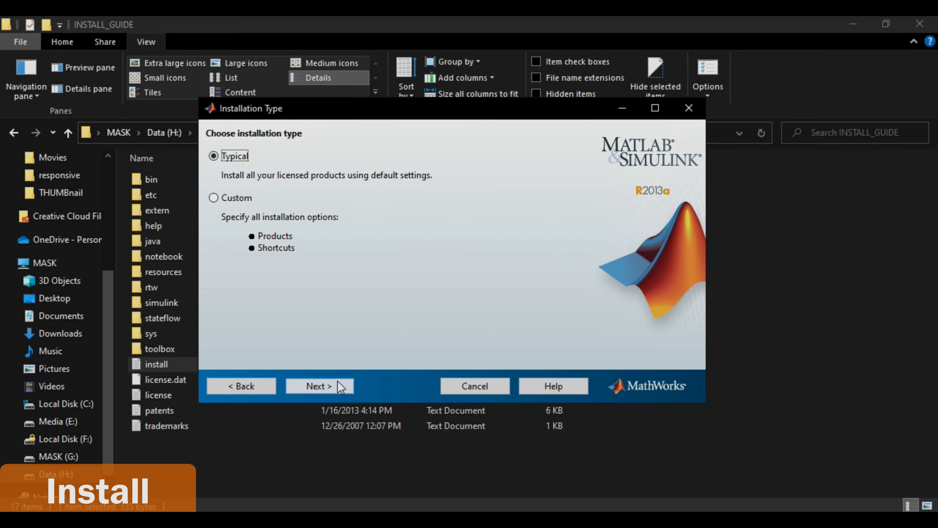
Choose the Typical installation type and continue to the folder selection
click(226, 203)
click(222, 160)
click(330, 387)
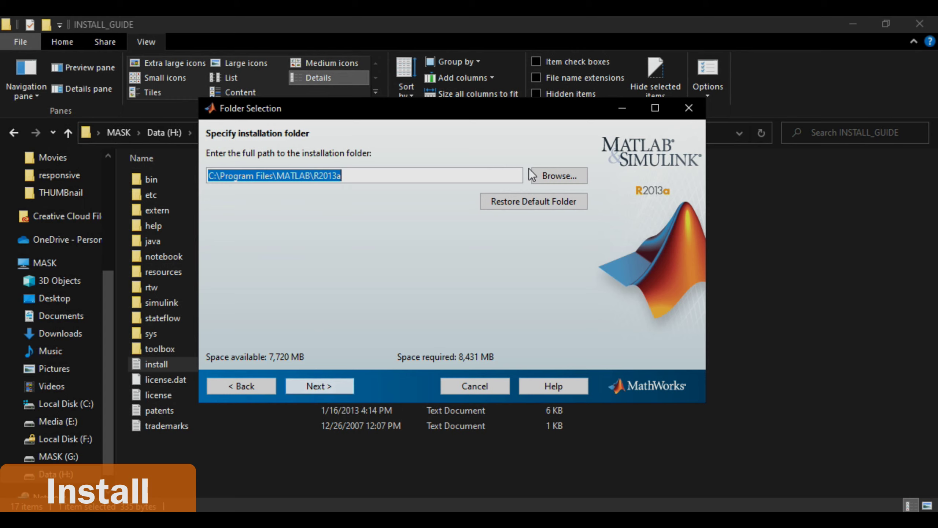
Set the installation folder to the G:\ drive
click(541, 177)
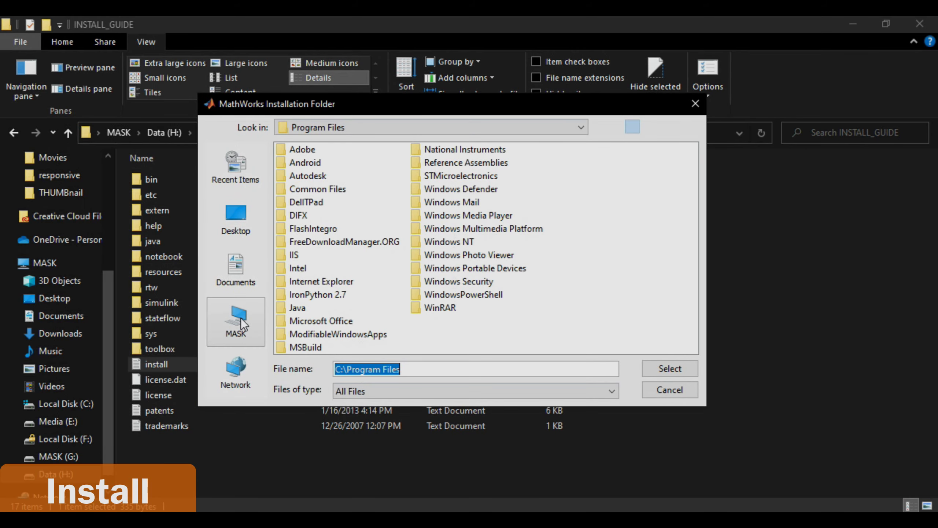
click(242, 325)
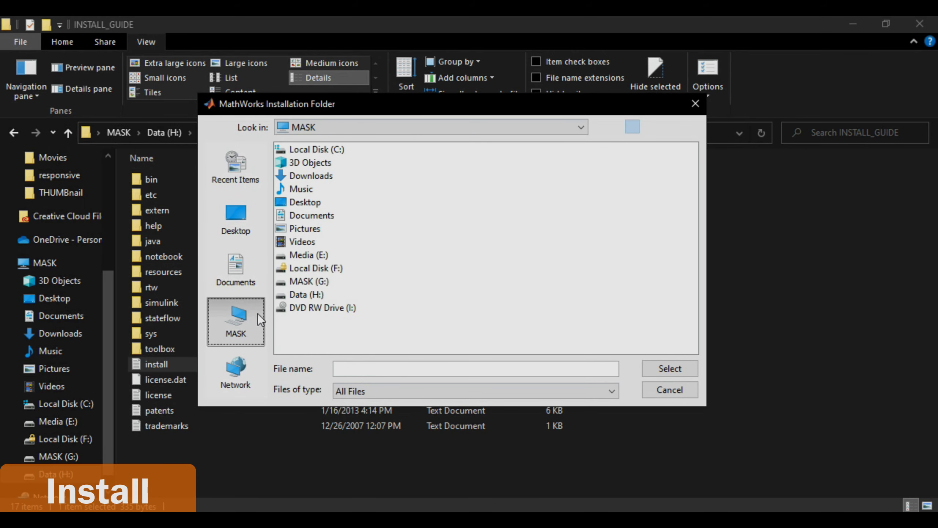
click(315, 284)
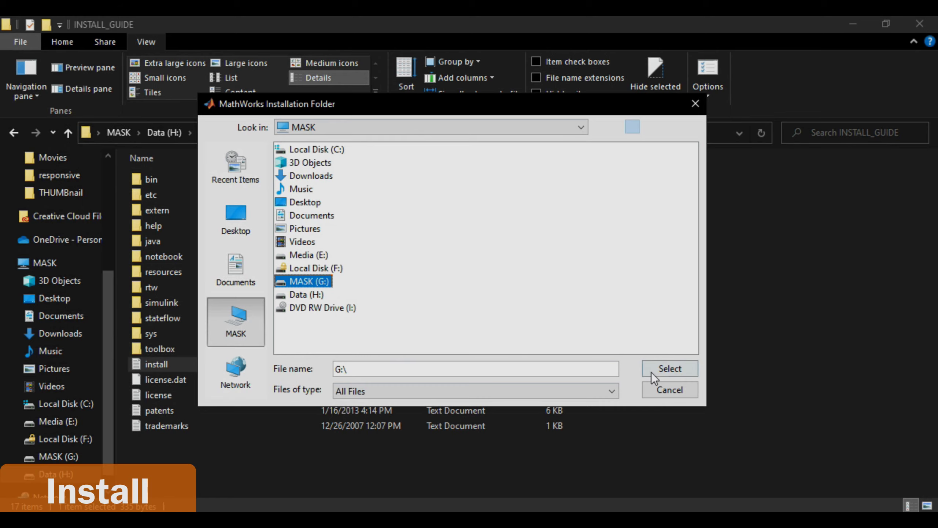
click(670, 368)
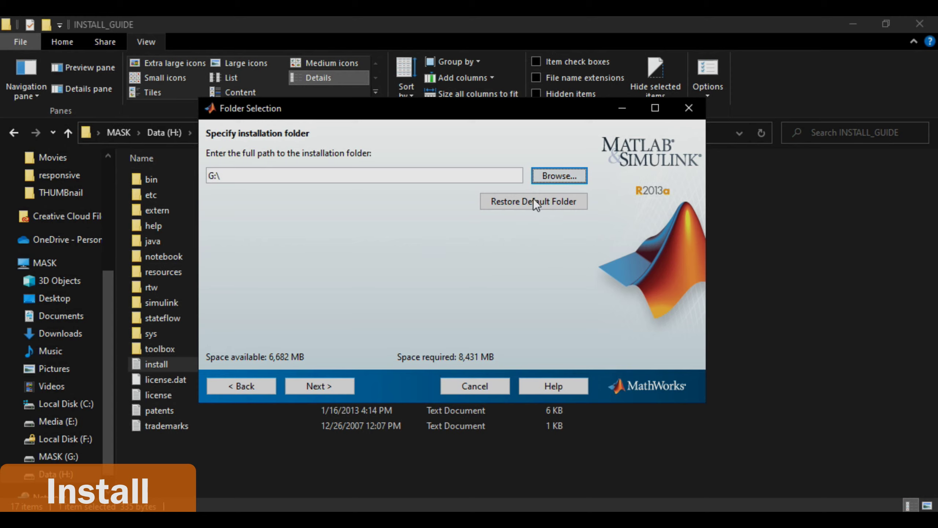
Change the installation folder to the Data (H:) drive
click(551, 179)
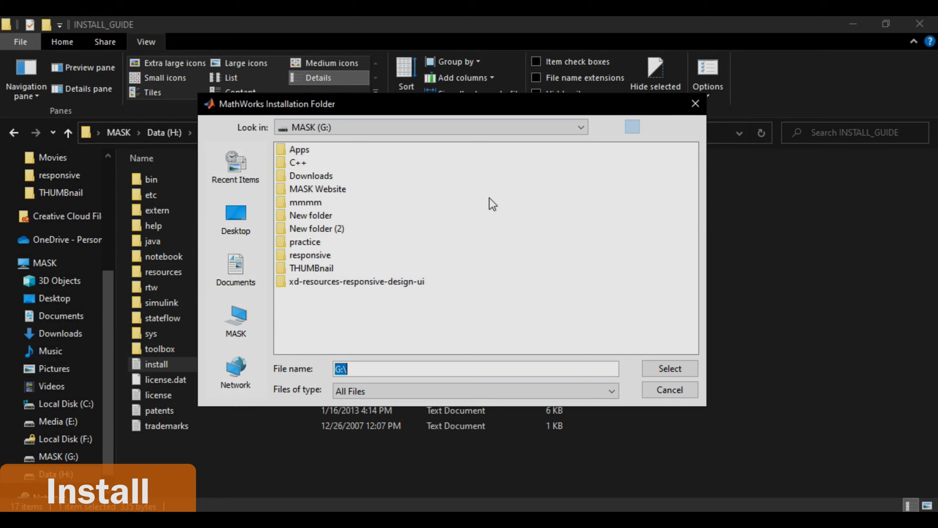
click(249, 316)
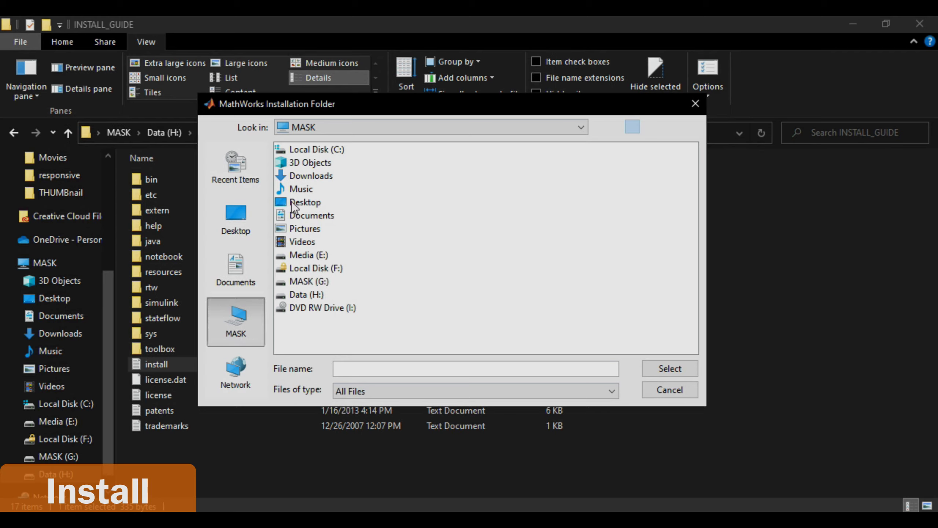
click(316, 269)
click(316, 294)
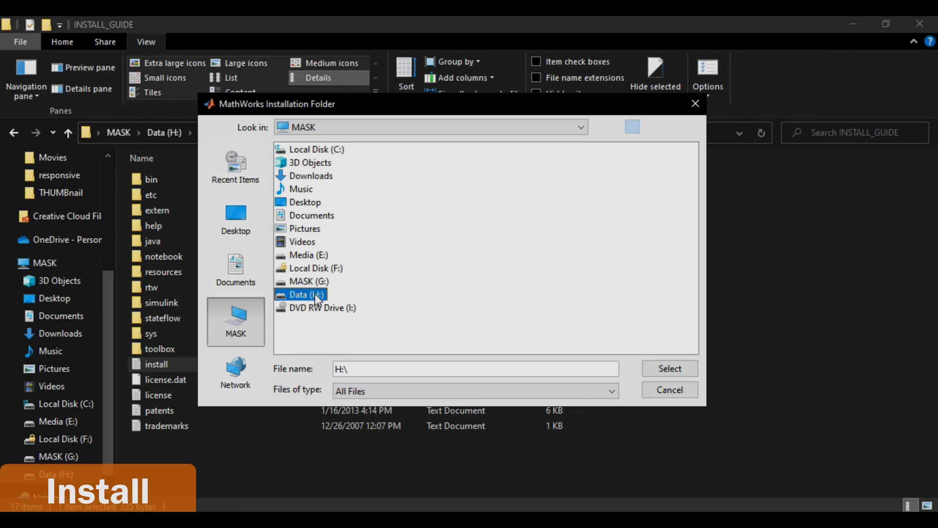
click(657, 373)
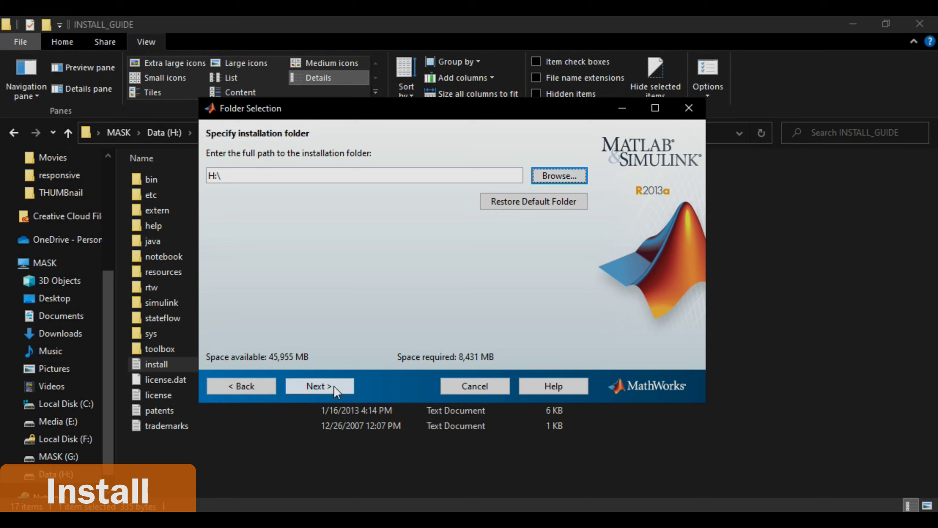
Confirm the installation folder, start installing the listed products and maximize the installer window
click(319, 386)
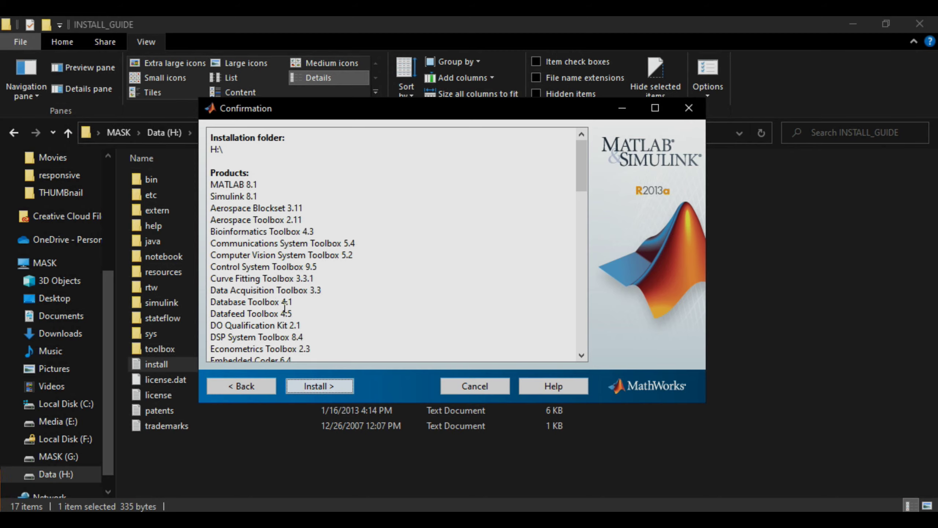
click(319, 386)
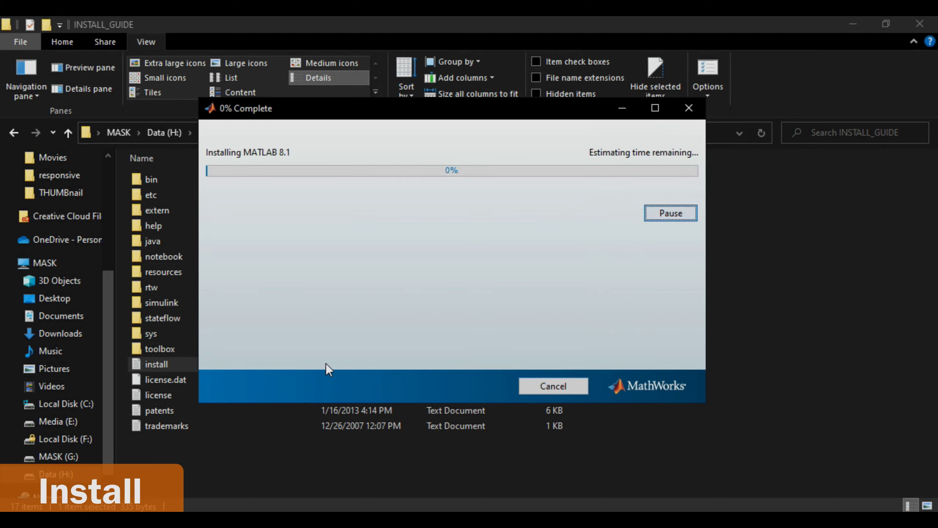
click(913, 24)
click(655, 108)
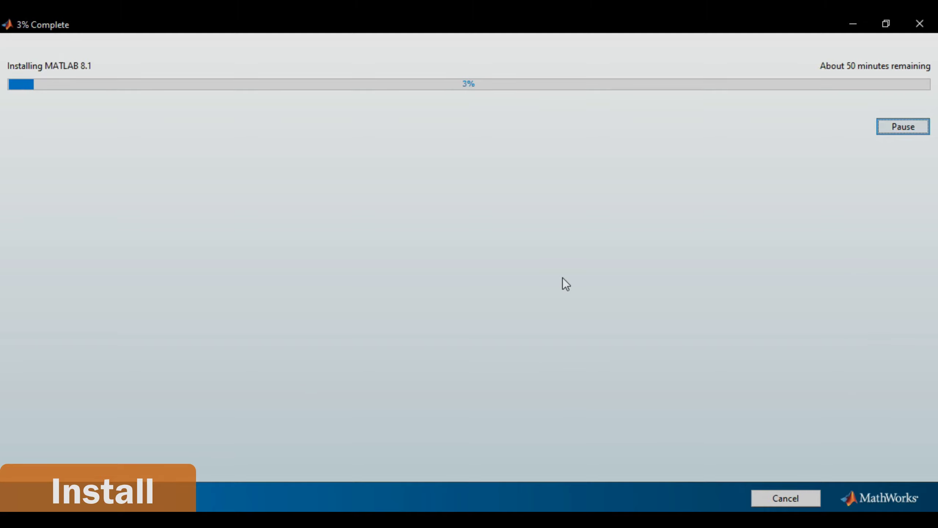
key(super)
key(Escape)
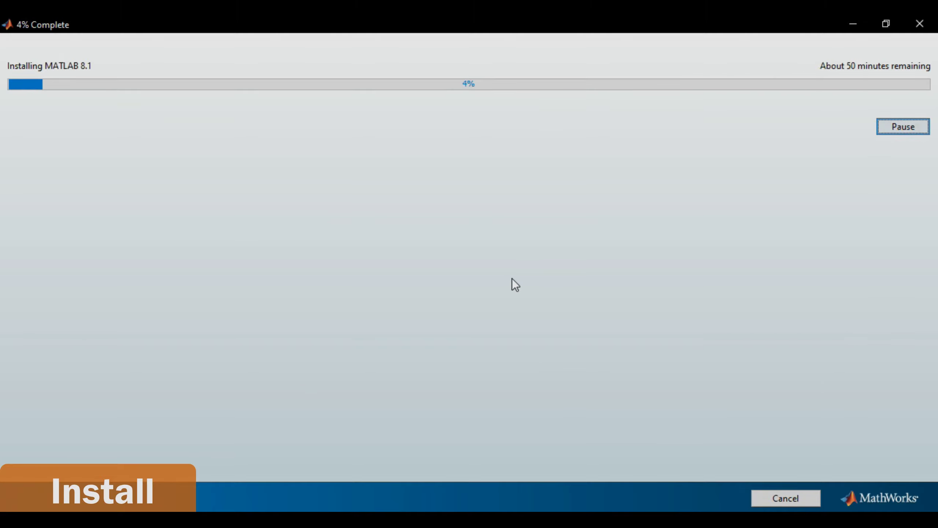